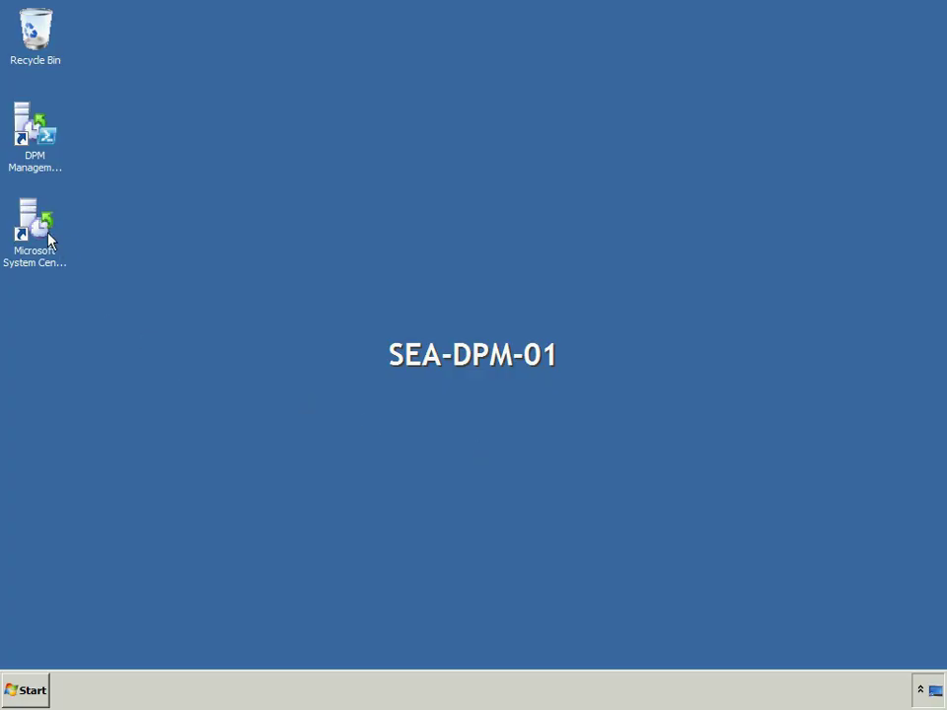
# Add the 127 GB Disk 1 to the DPM storage pool, then show the Agents list
pyautogui.doubleClick(49, 240)
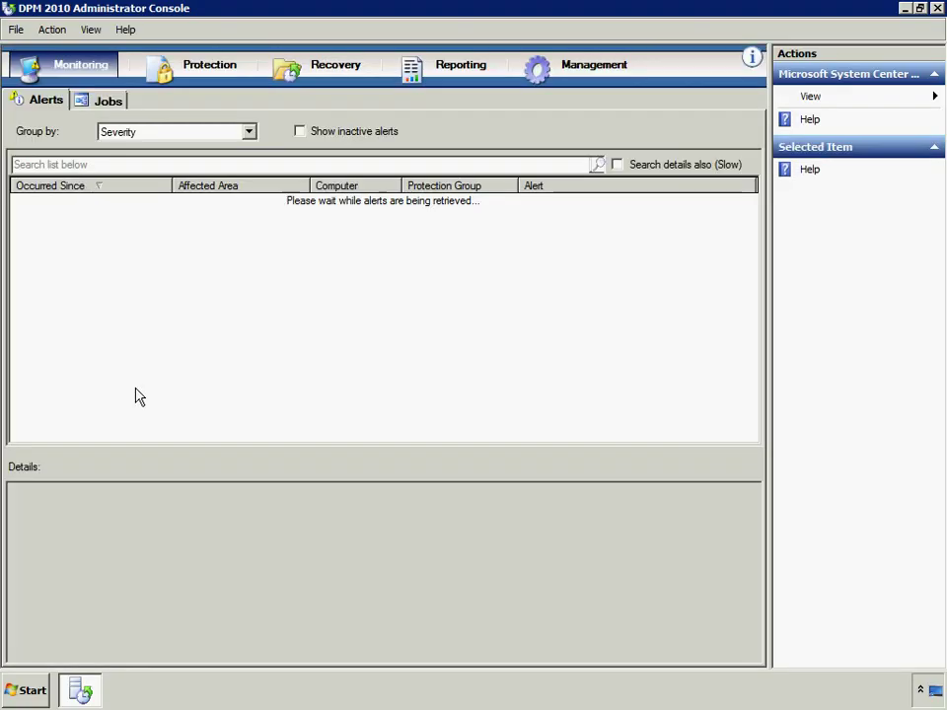
pyautogui.click(592, 78)
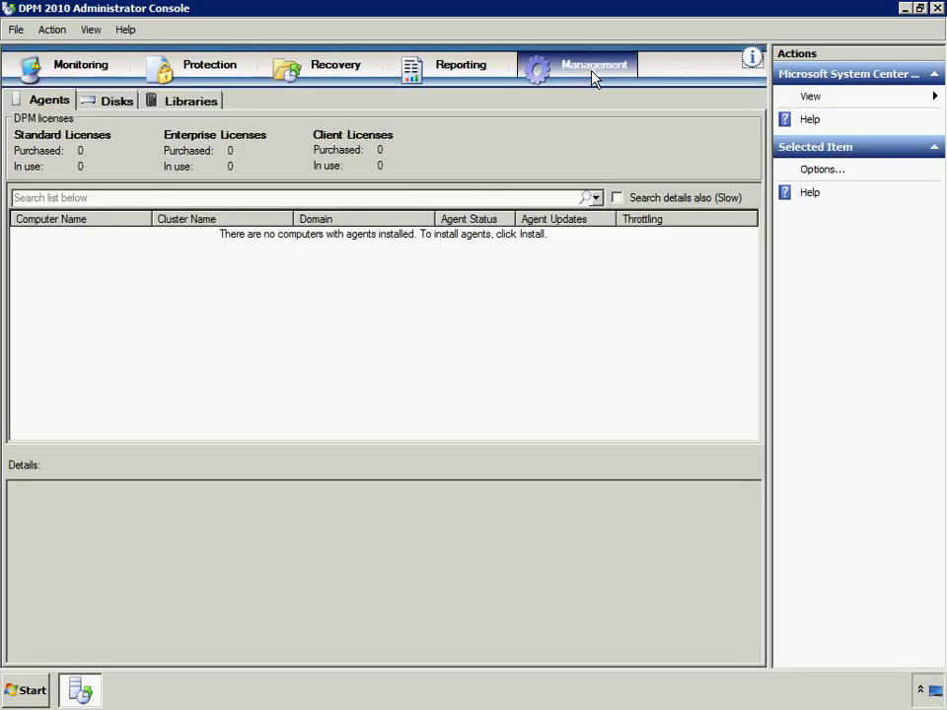
pyautogui.click(116, 102)
pyautogui.click(805, 170)
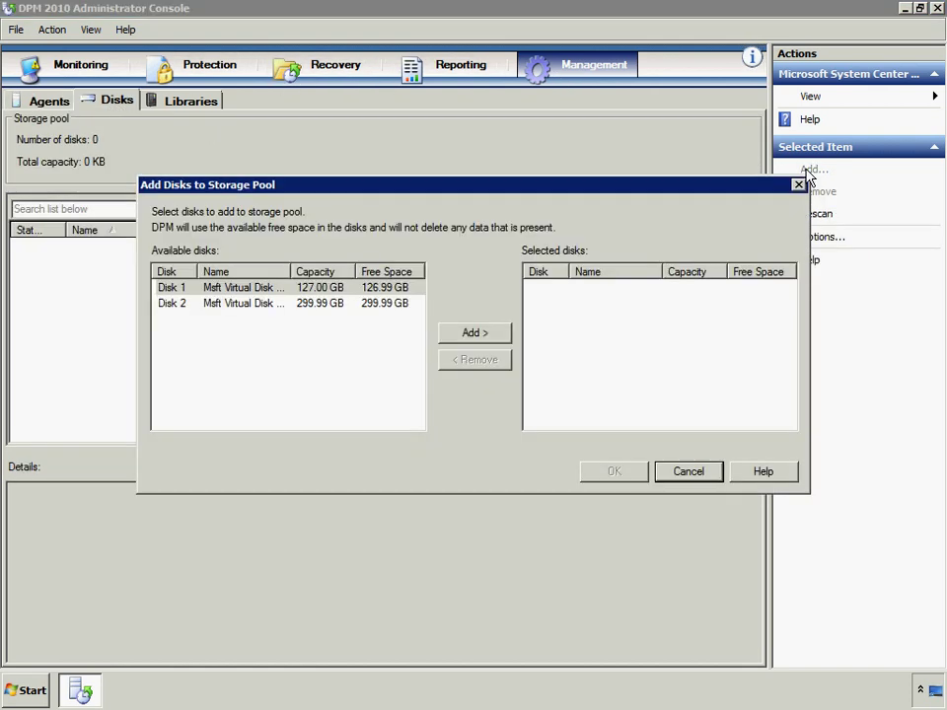
pyautogui.click(184, 289)
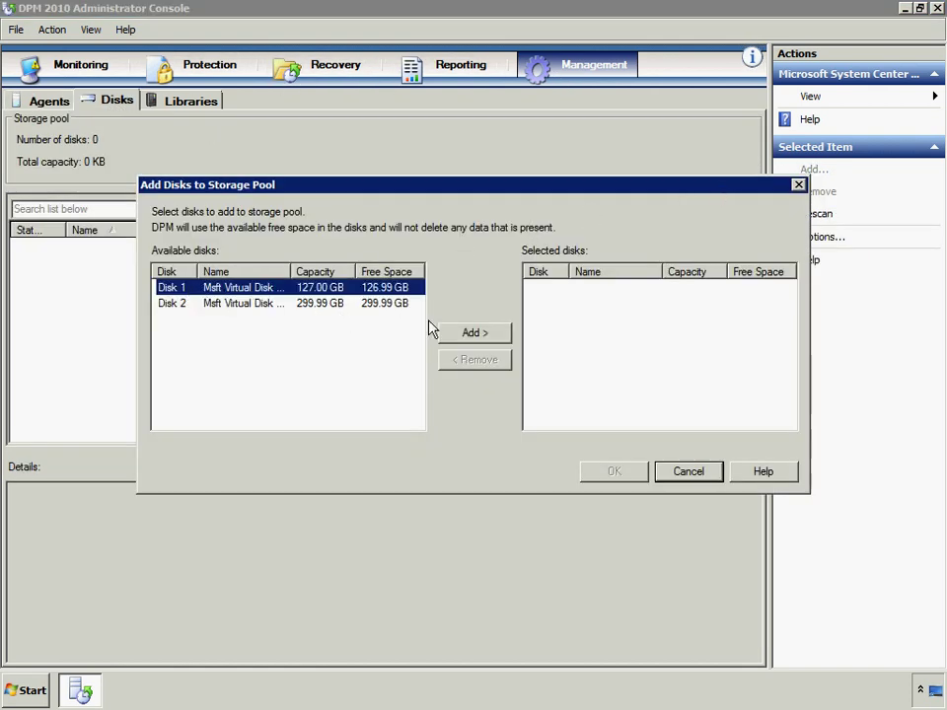
pyautogui.click(498, 338)
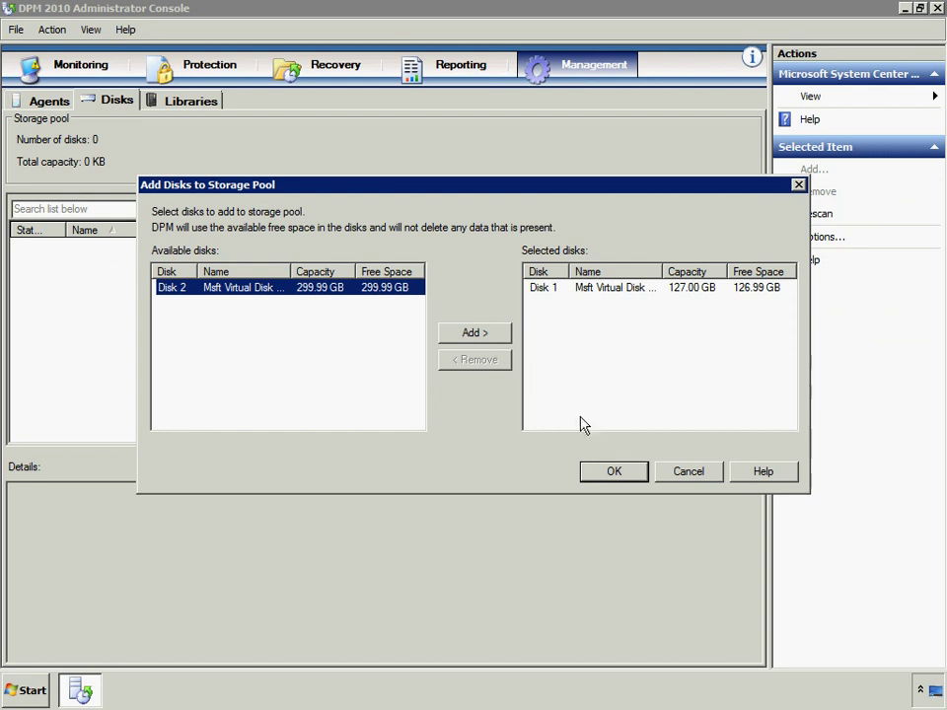
pyautogui.click(615, 472)
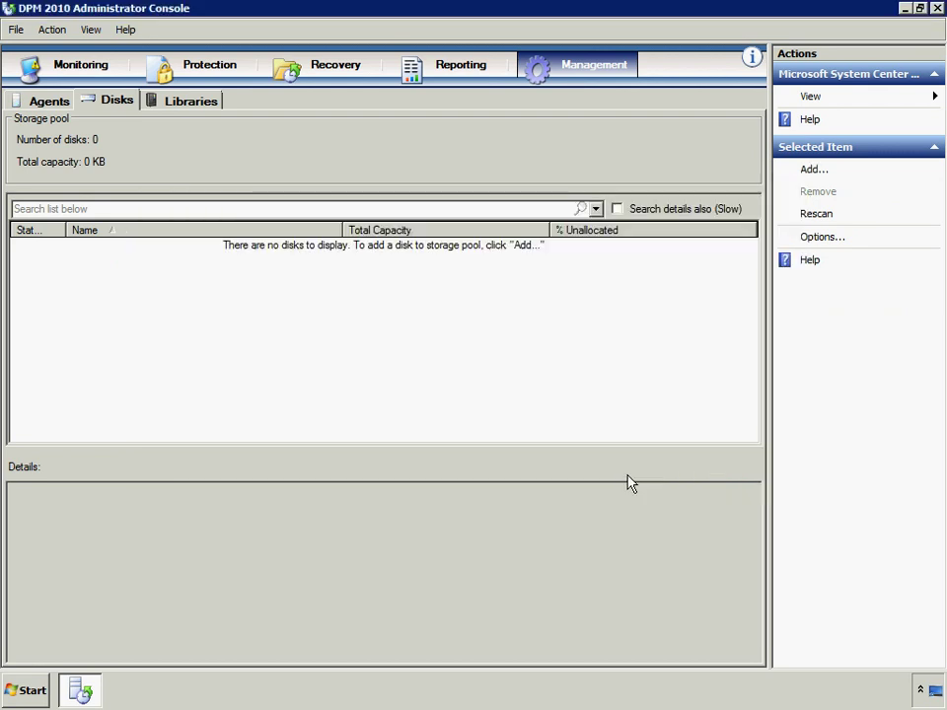
pyautogui.click(49, 103)
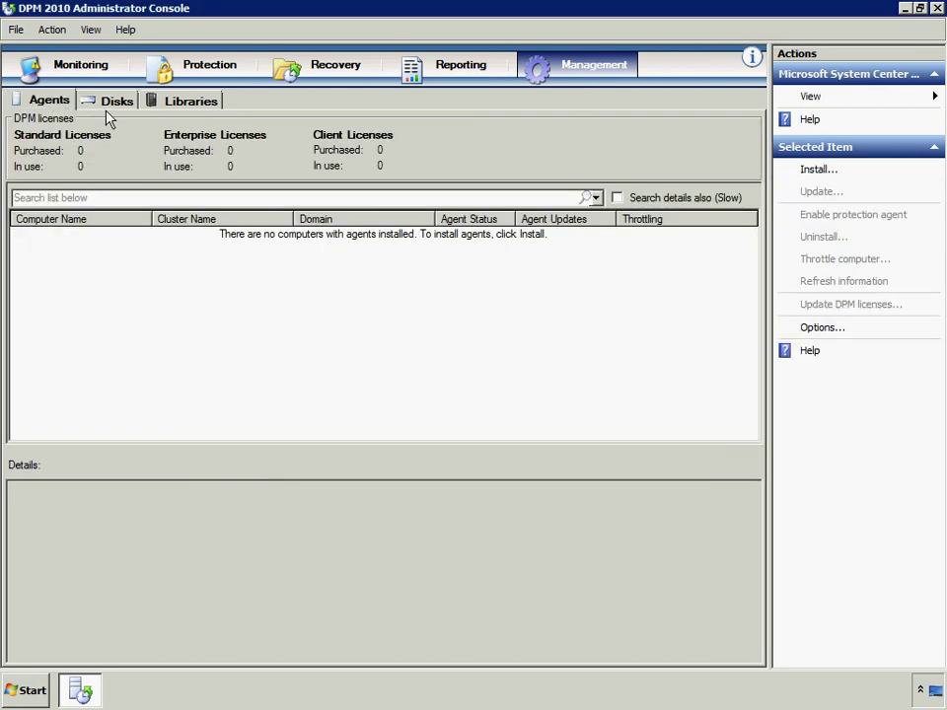
# Start a push install of protection agents and select host SEA-WSHV-01 as a target
pyautogui.click(814, 173)
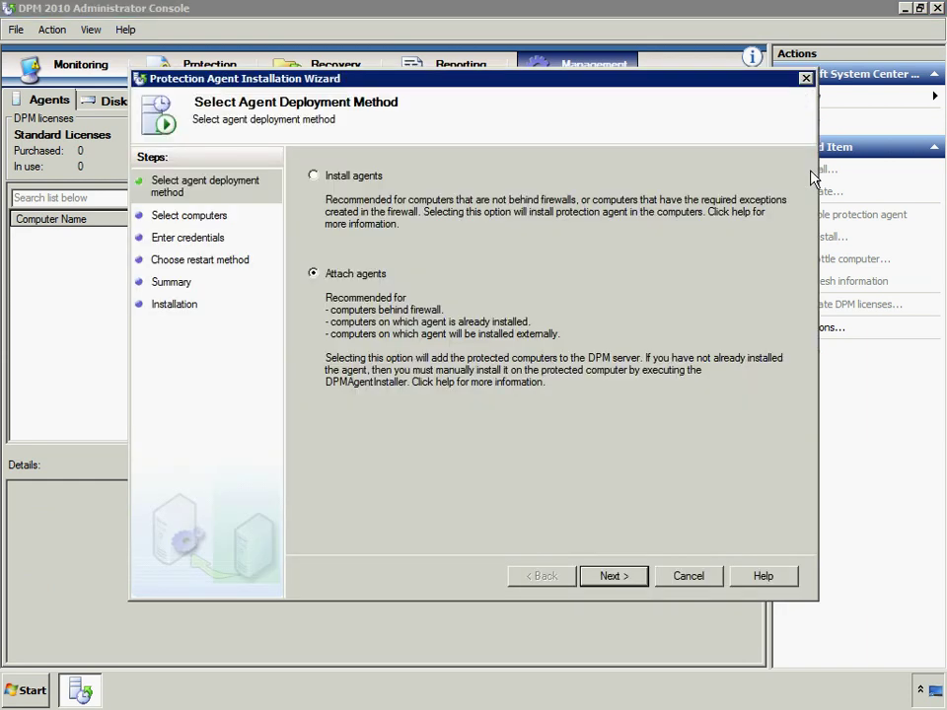
pyautogui.click(314, 176)
pyautogui.click(632, 580)
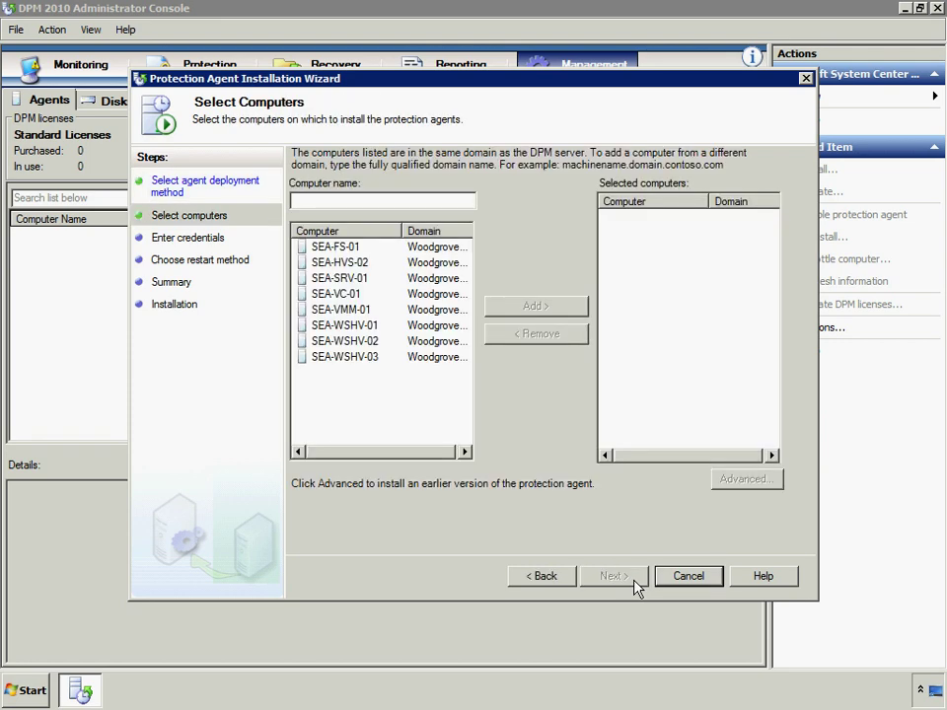
pyautogui.click(361, 326)
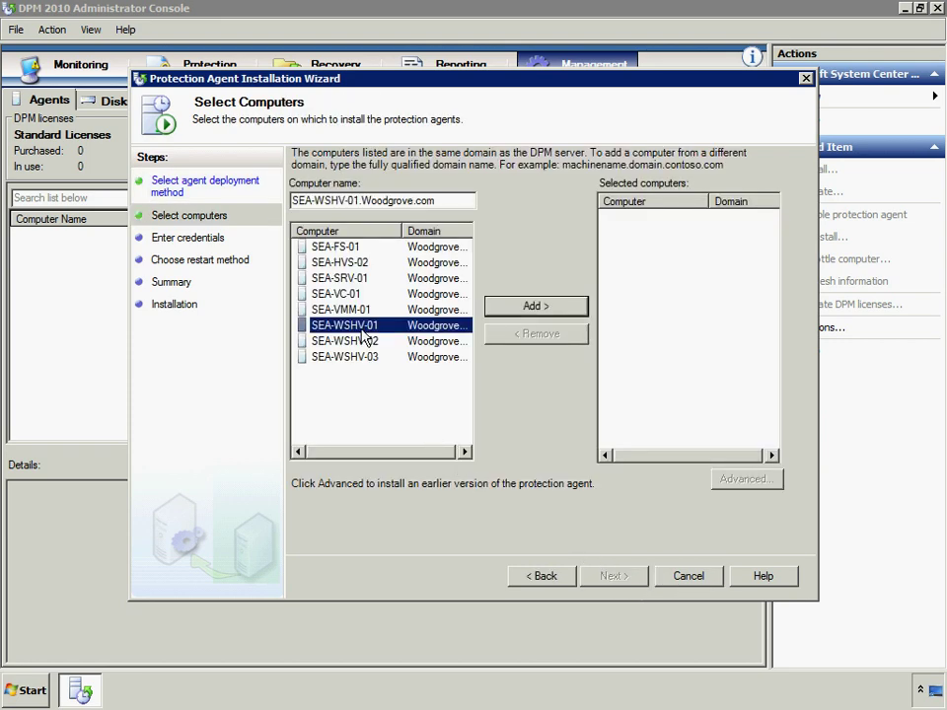
pyautogui.click(529, 312)
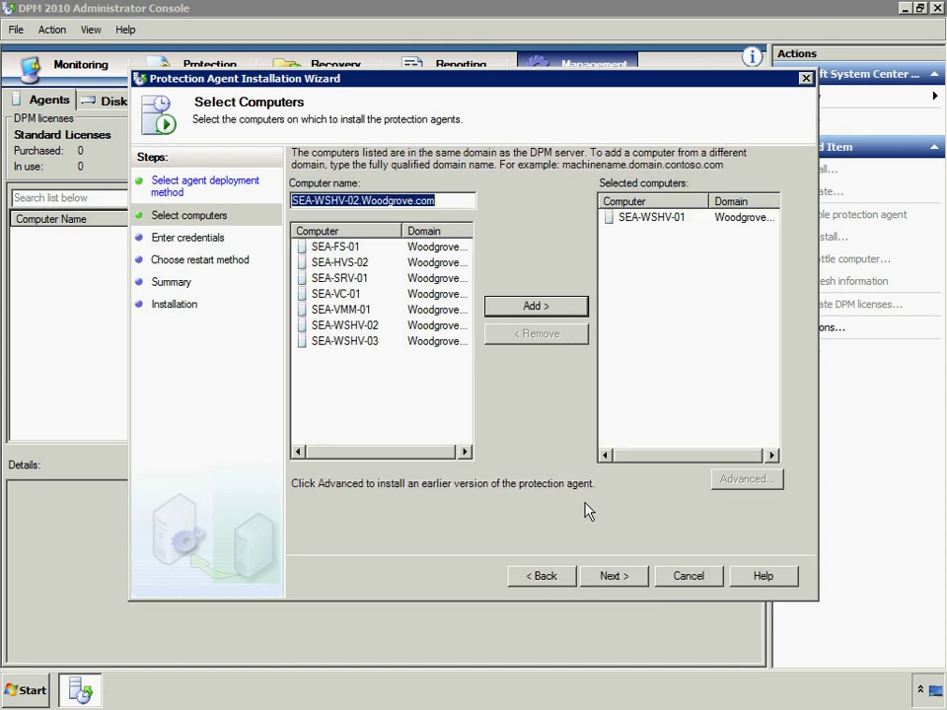
# Enter the Administrator account name and password as installation credentials
pyautogui.click(622, 580)
pyautogui.write('Administrator')
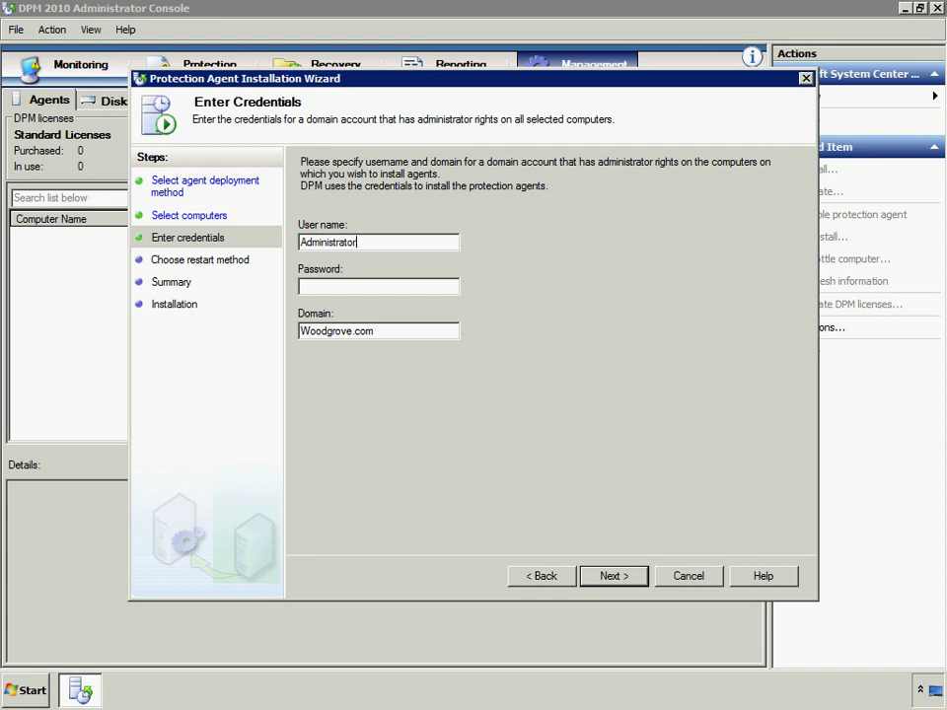
pyautogui.press('Tab')
pyautogui.write('P@ssw0rd1')
pyautogui.click(637, 577)
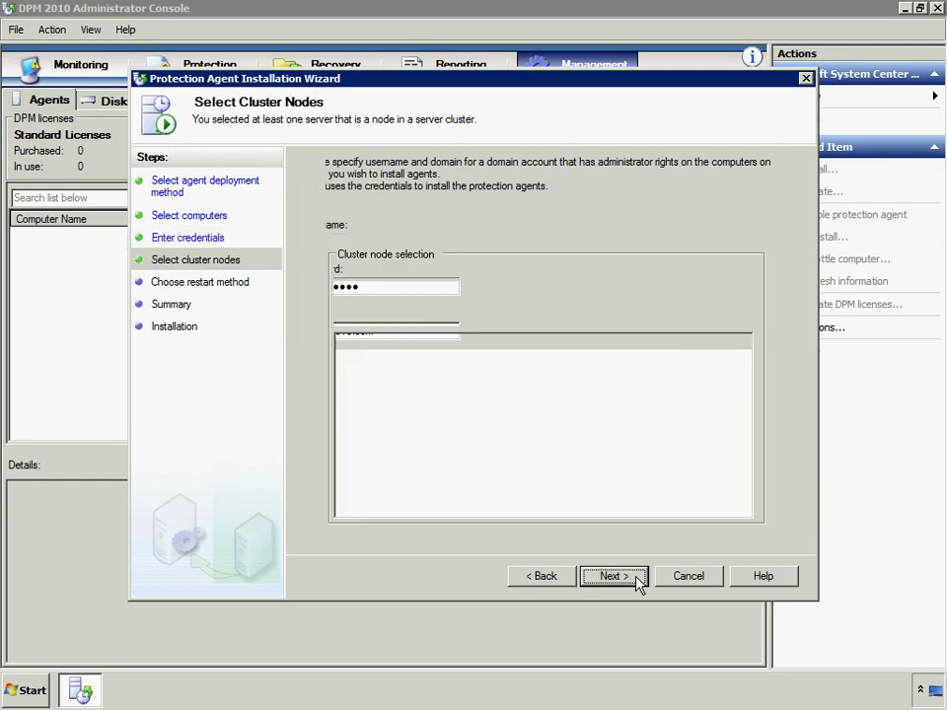
# Choose to restart later, install agents on the three hosts, and close the wizard
pyautogui.click(613, 576)
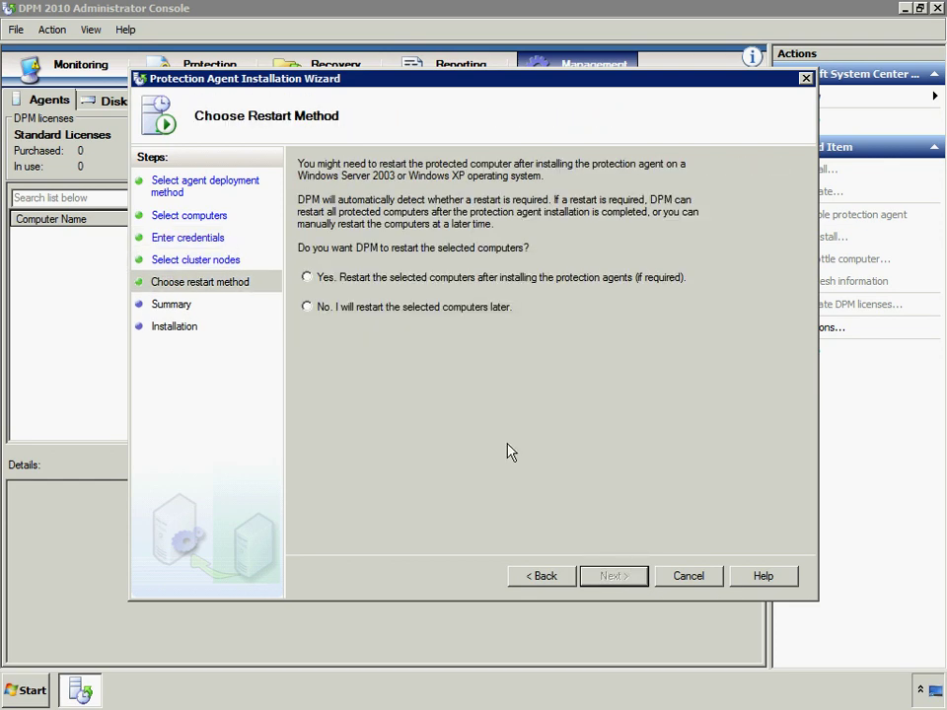
pyautogui.click(308, 307)
pyautogui.click(614, 576)
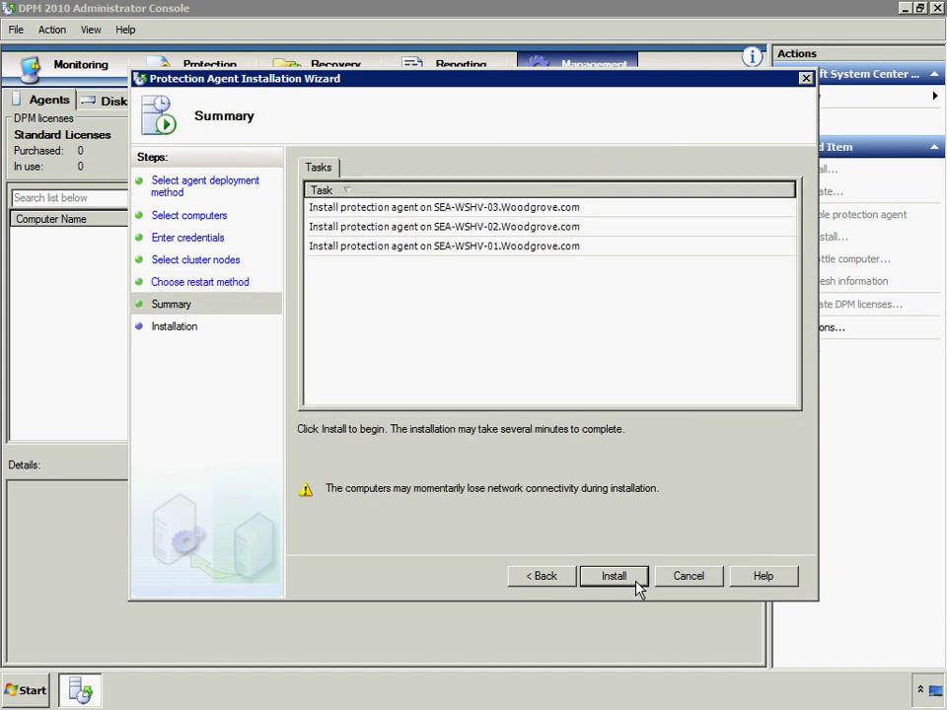
pyautogui.click(636, 581)
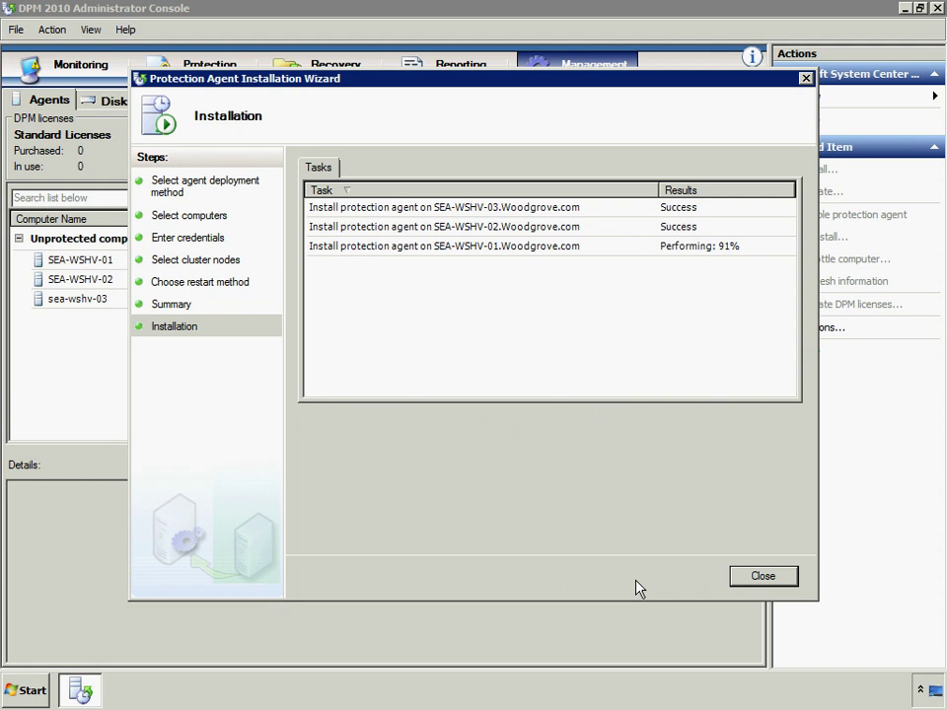
pyautogui.click(778, 582)
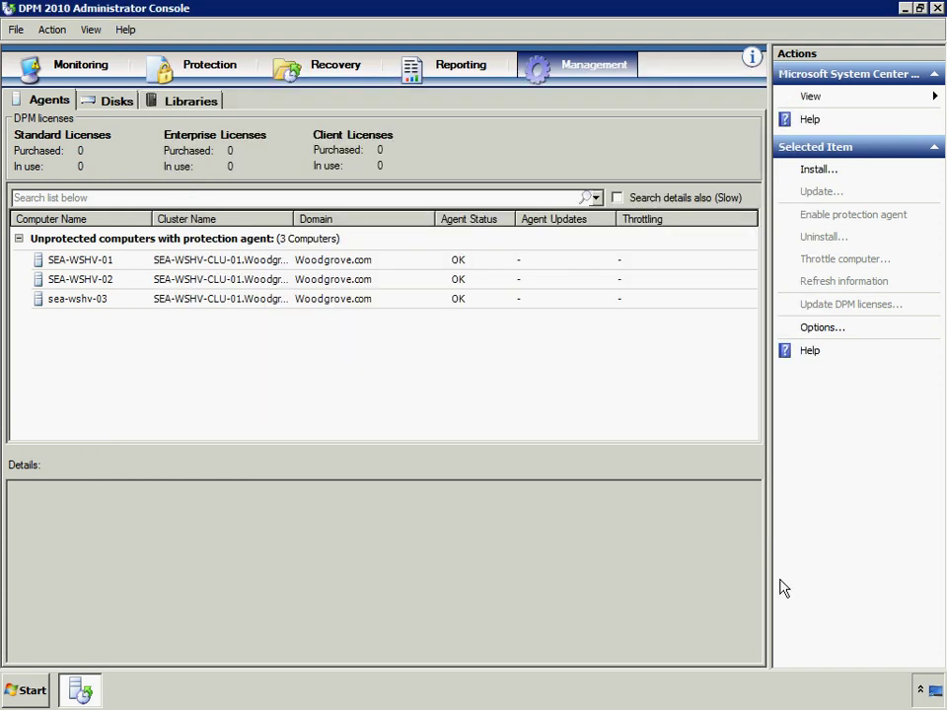
pyautogui.click(202, 71)
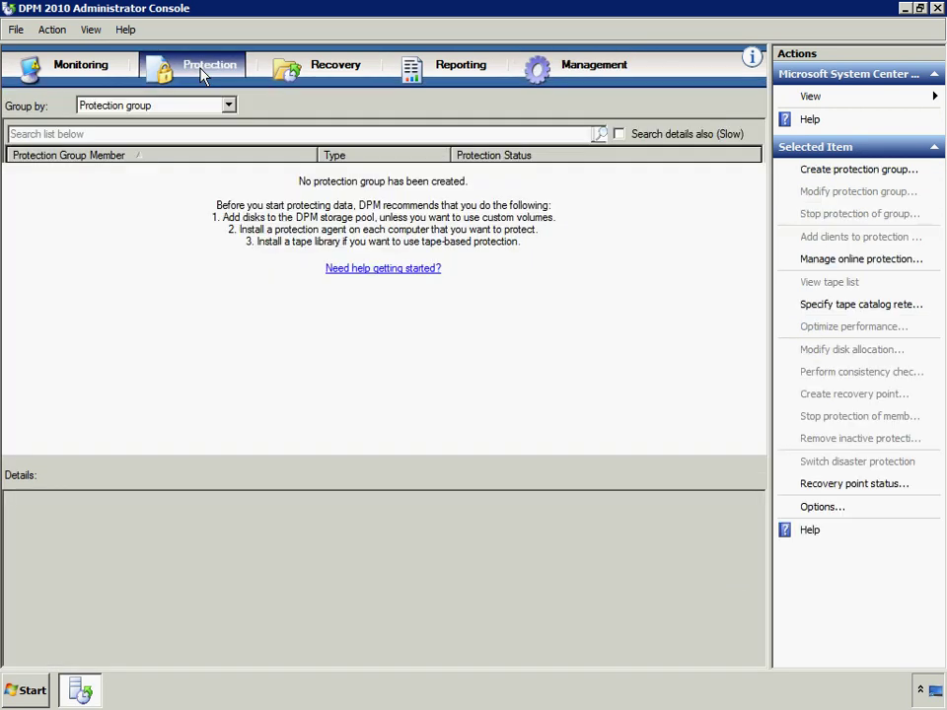
# Create a Servers protection group and tick SEA-EX-03's HyperV data under the cluster
pyautogui.click(837, 170)
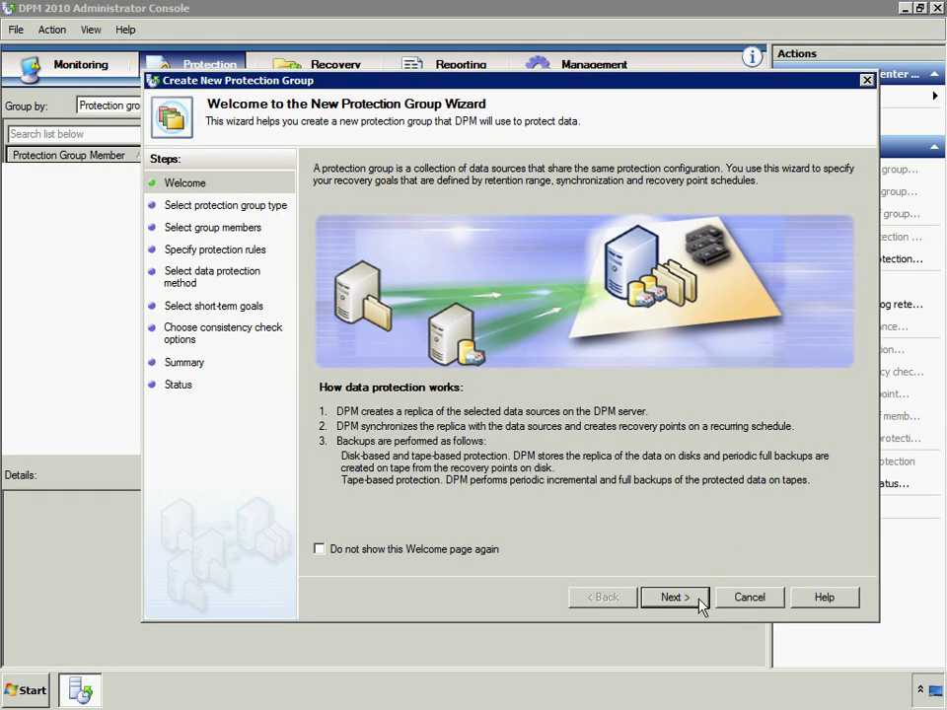
pyautogui.click(675, 598)
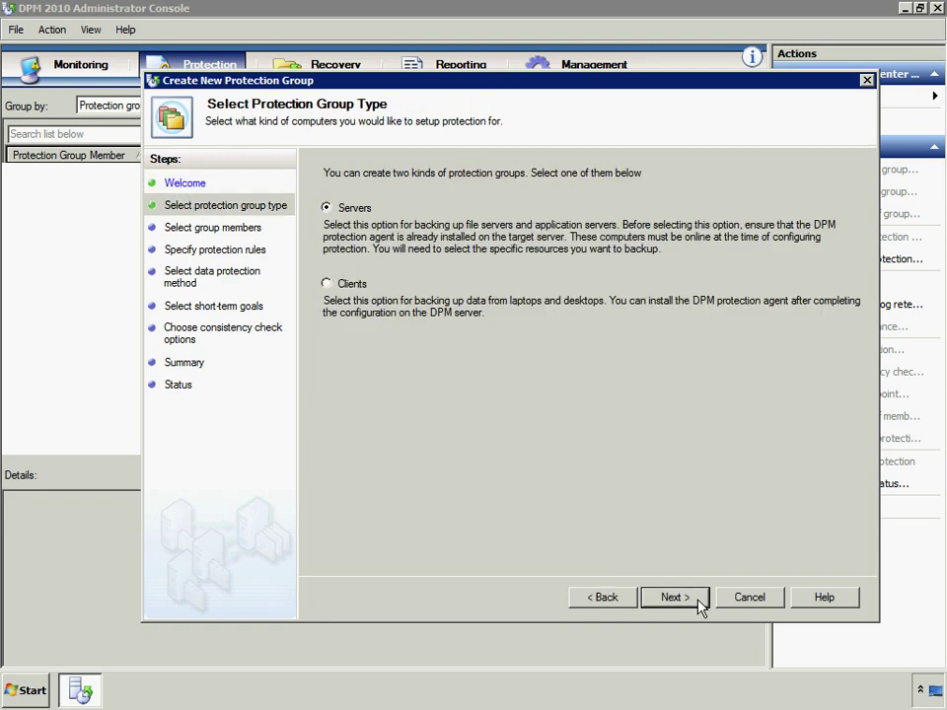
pyautogui.click(698, 604)
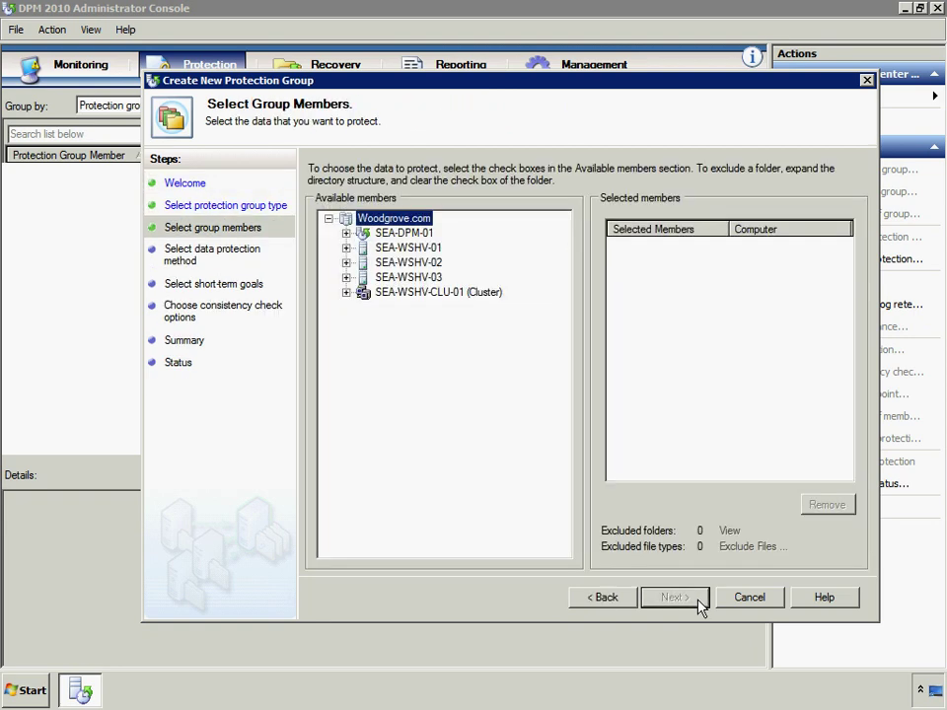
pyautogui.click(345, 292)
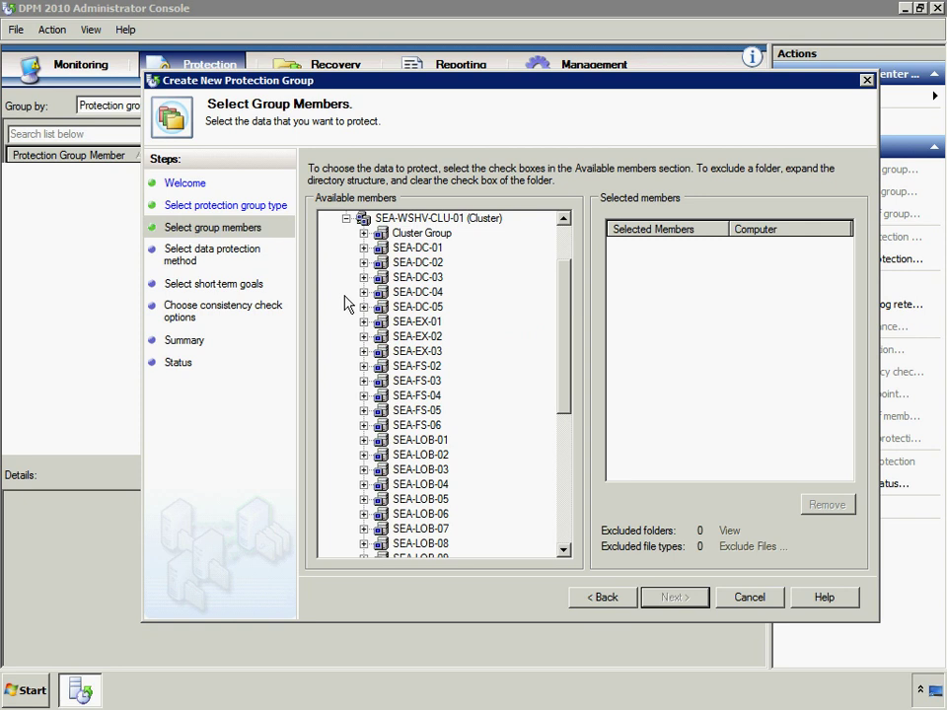
pyautogui.click(364, 351)
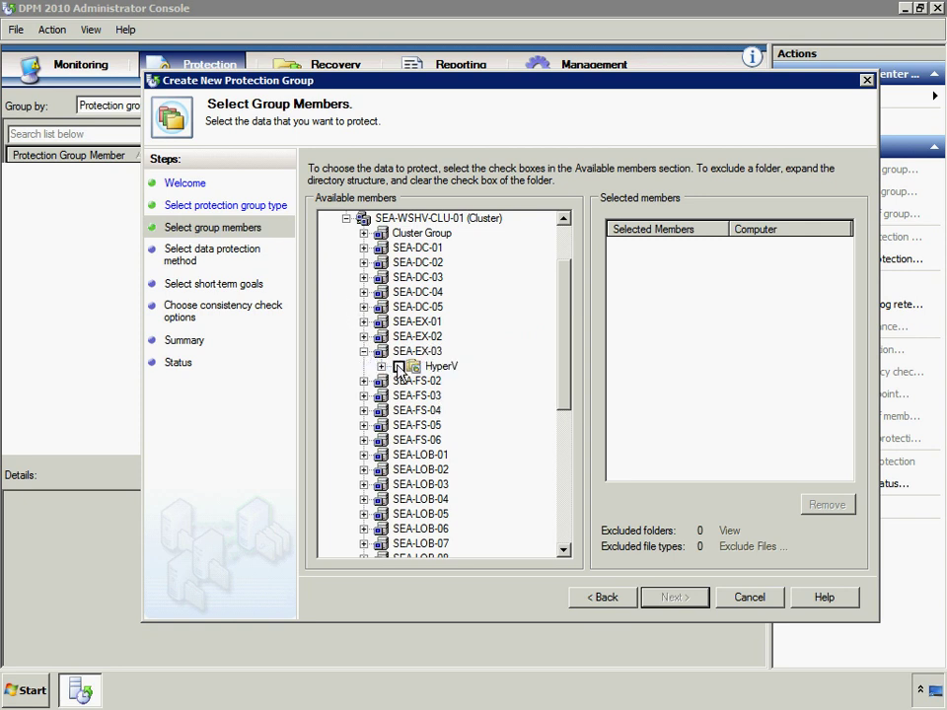
pyautogui.click(399, 367)
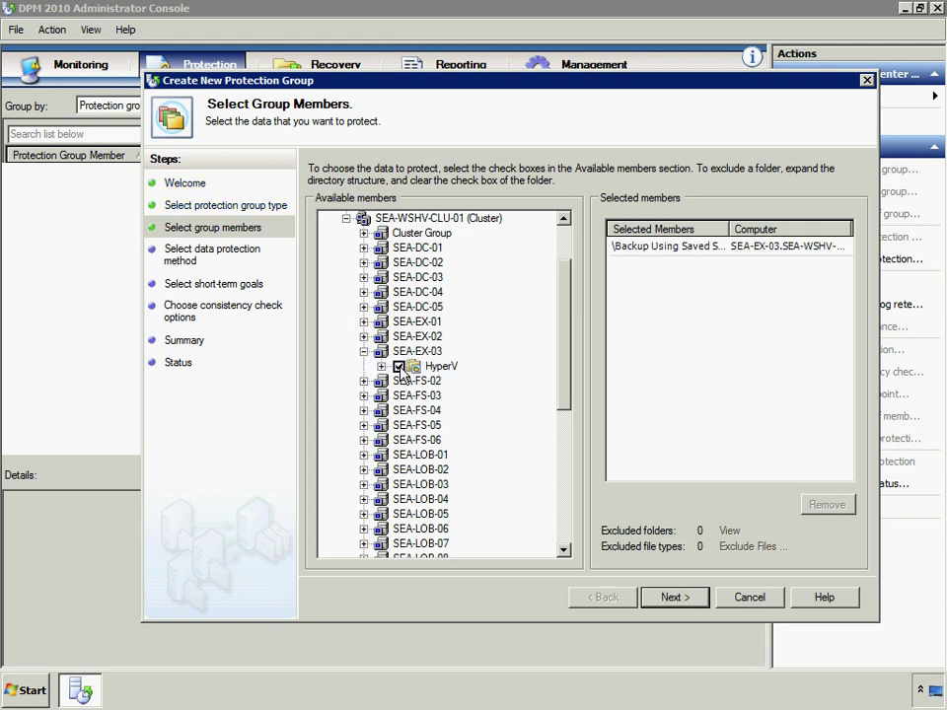
pyautogui.click(687, 598)
# Name the group SEA-EX-03, accept 5-day retention, immediate network replica and defaults, and create it
pyautogui.write('SEA-')
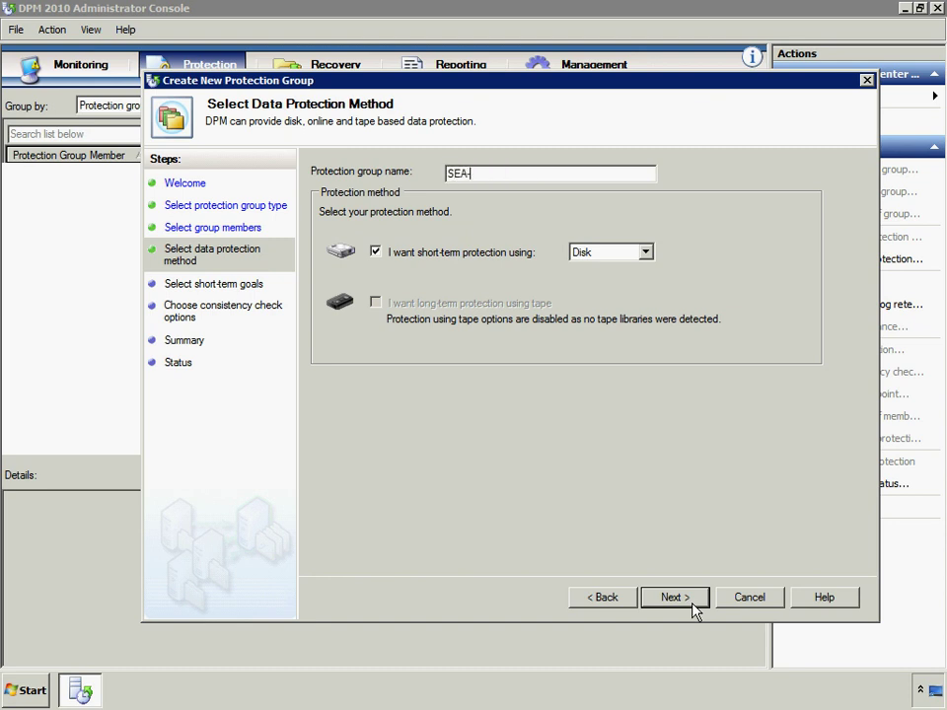
pyautogui.write('EX-03')
pyautogui.click(691, 601)
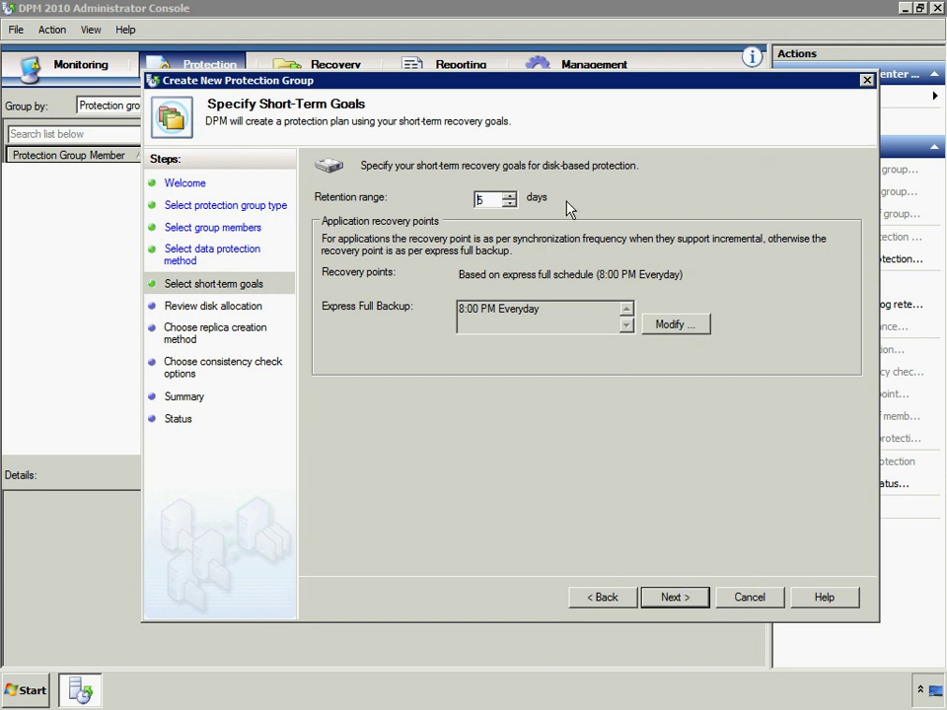
pyautogui.click(679, 596)
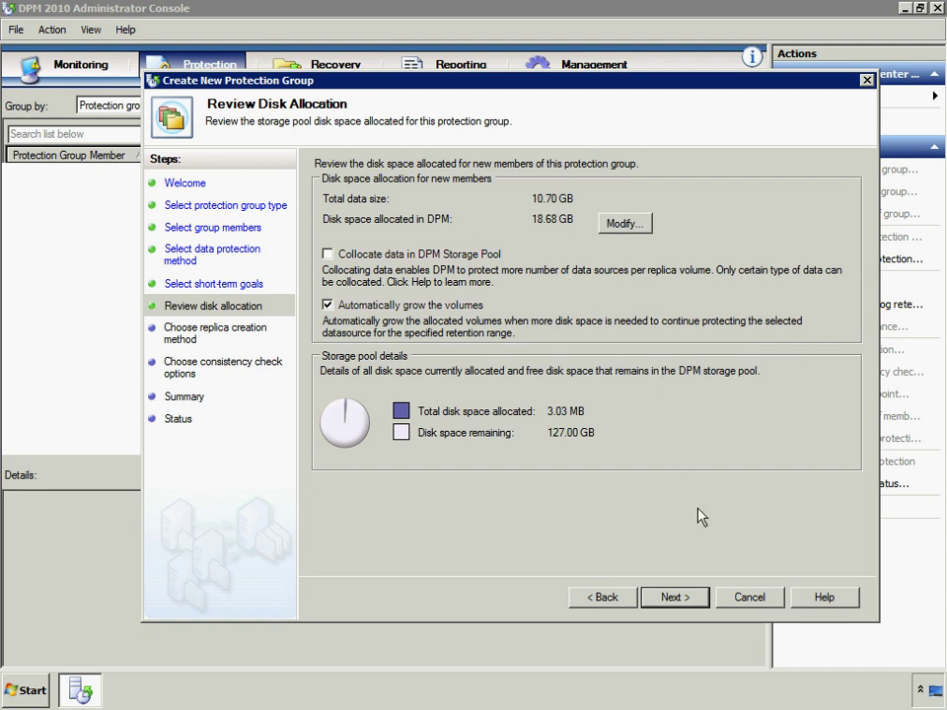
pyautogui.click(694, 599)
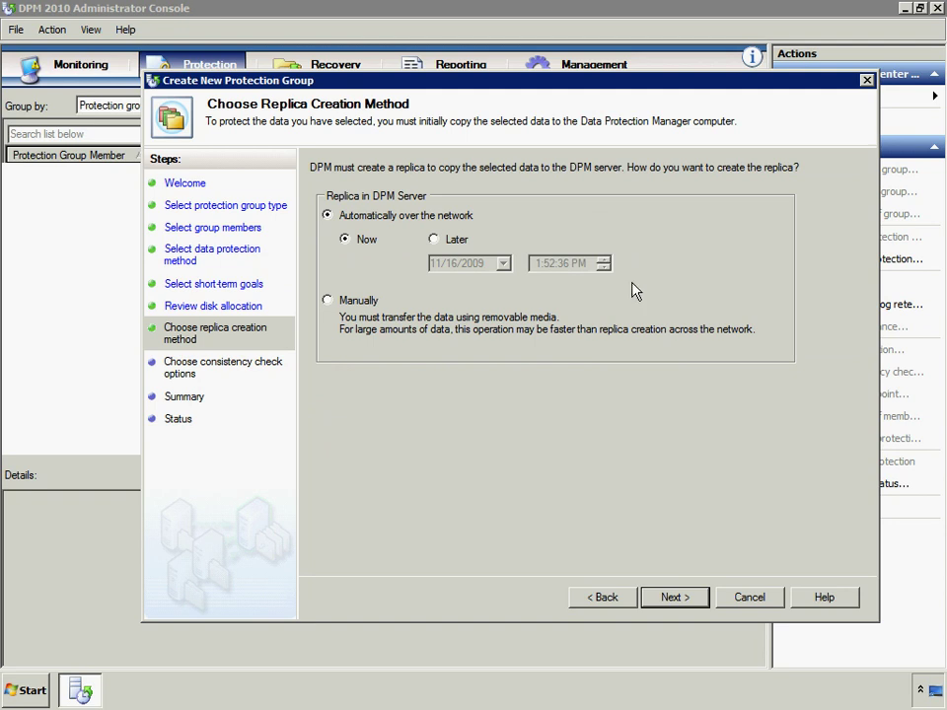
pyautogui.click(700, 604)
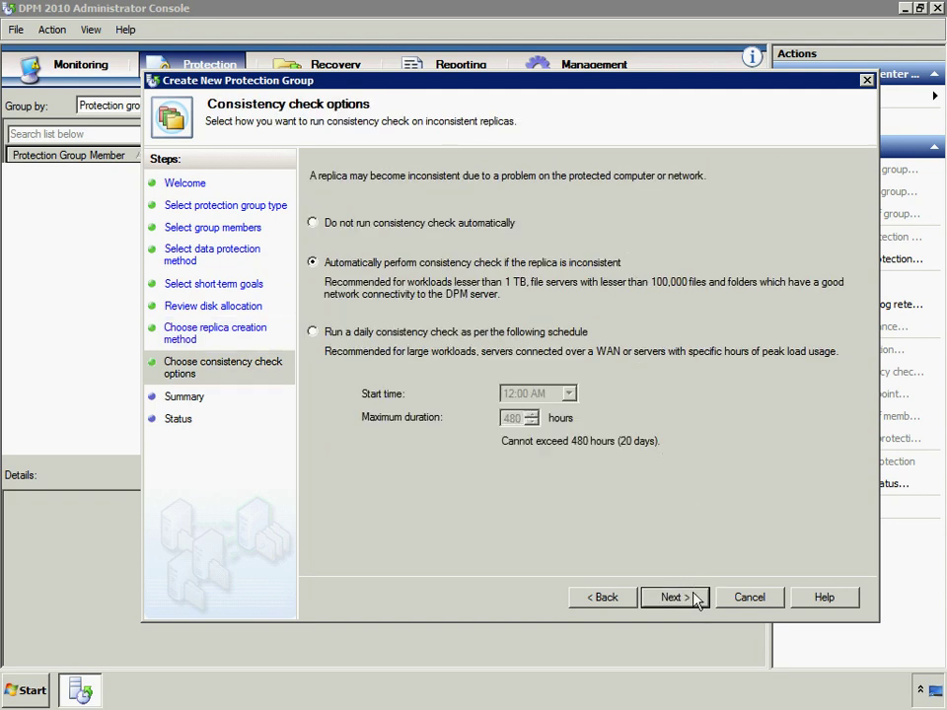
pyautogui.click(697, 600)
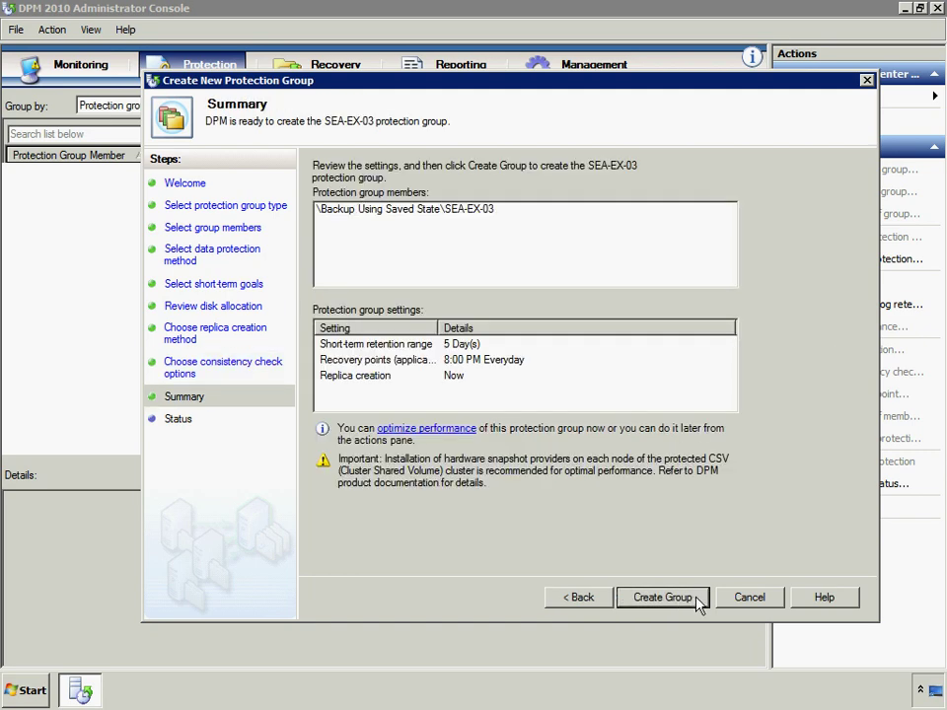
pyautogui.click(662, 598)
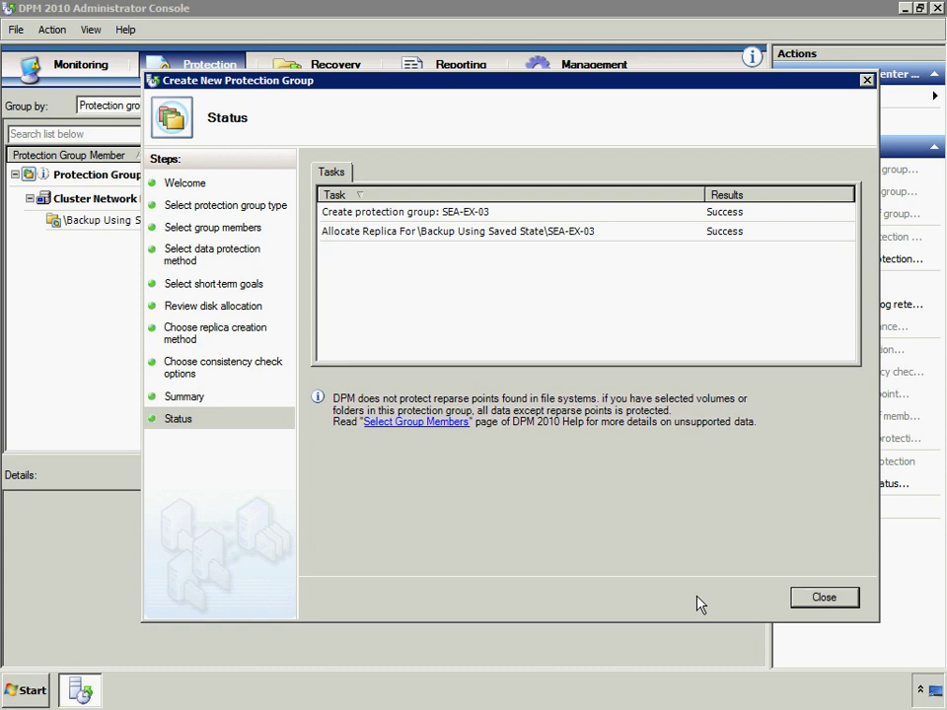
# Close the finished wizard once both creation tasks report Success
pyautogui.click(816, 599)
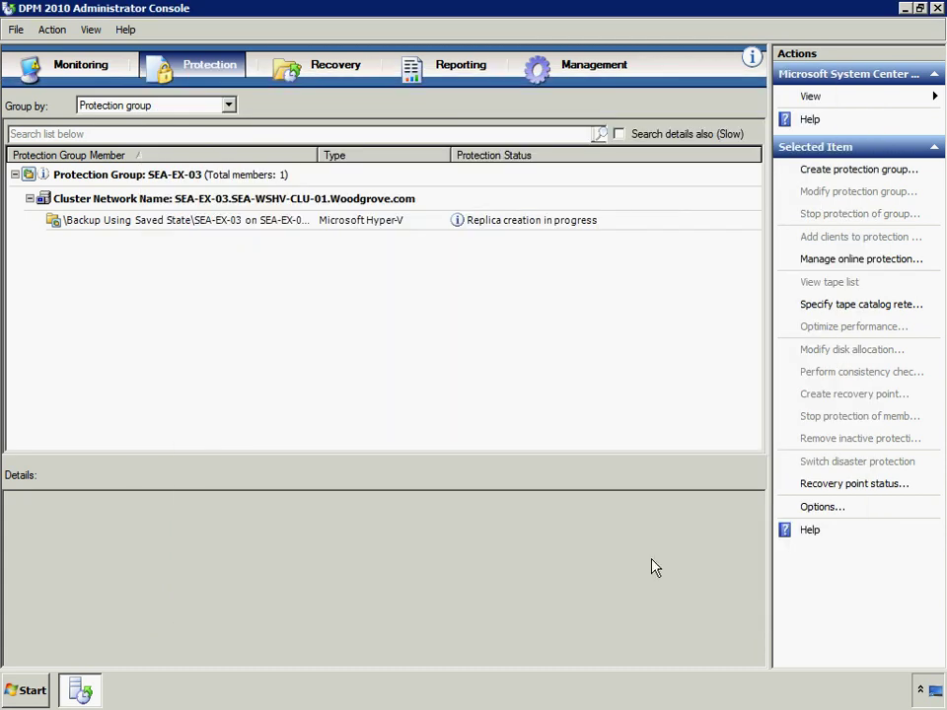